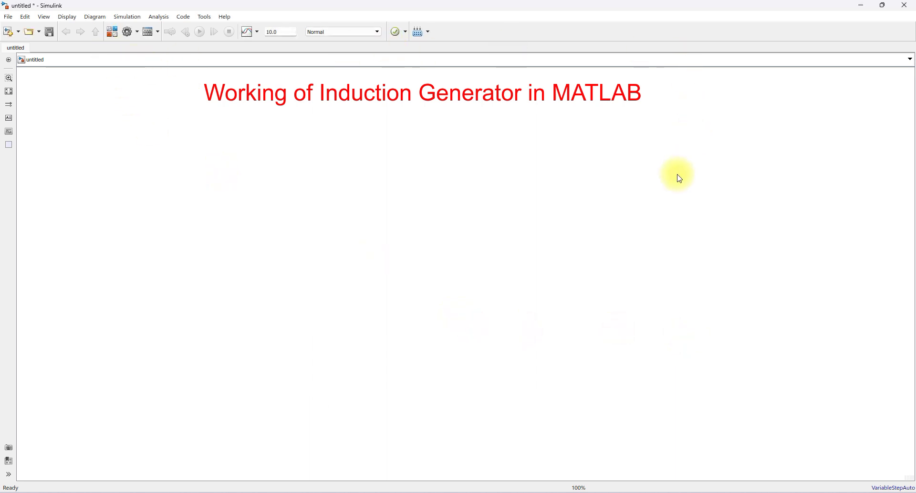
Browse the Library Browser to Simscape > Power Systems > Specialized Technology > Fundamental Blocks > Machines.
left_click(112, 34)
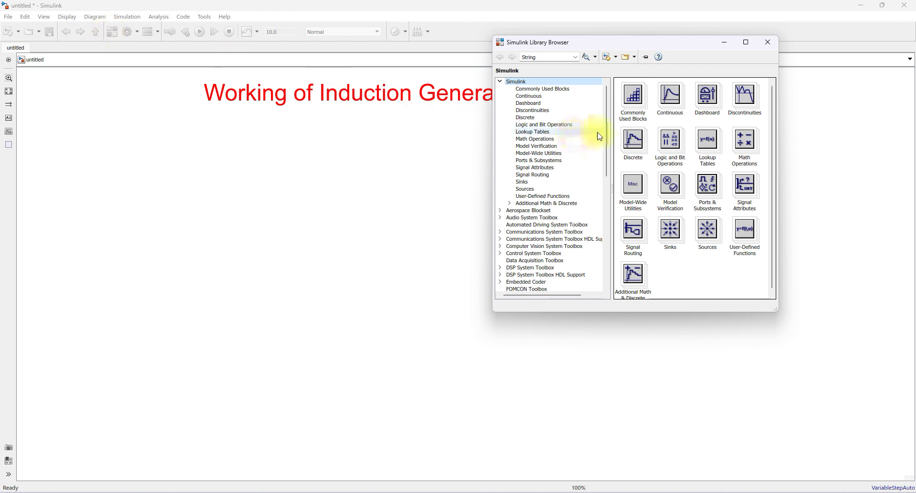
left_click_drag(605, 129, 618, 275)
double_click(513, 167)
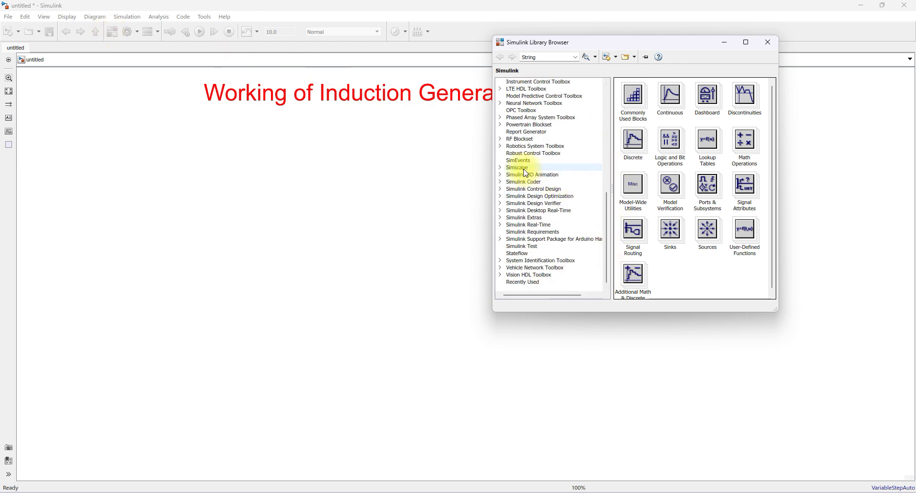
double_click(533, 217)
double_click(538, 232)
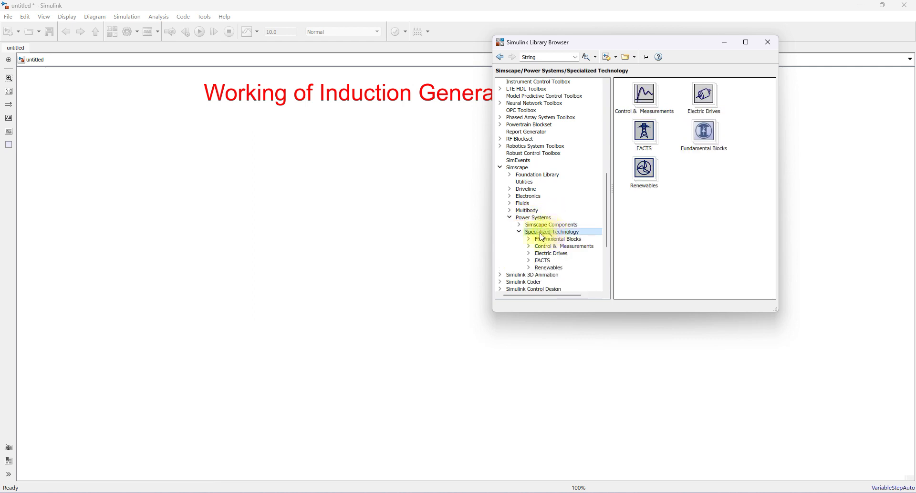
double_click(550, 241)
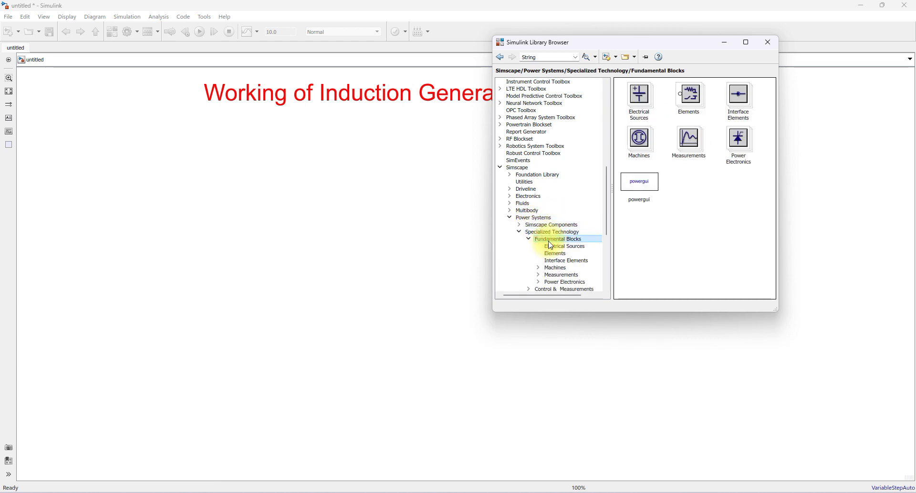
scroll(550, 244, "down", 1)
double_click(555, 246)
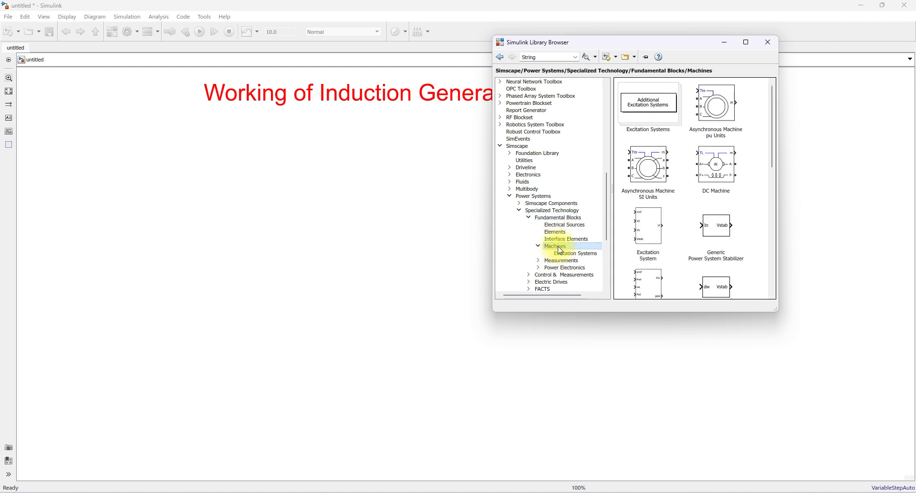
Place the Asynchronous Machine pu Units block on the canvas, right of centre.
left_click_drag(697, 42, 683, 98)
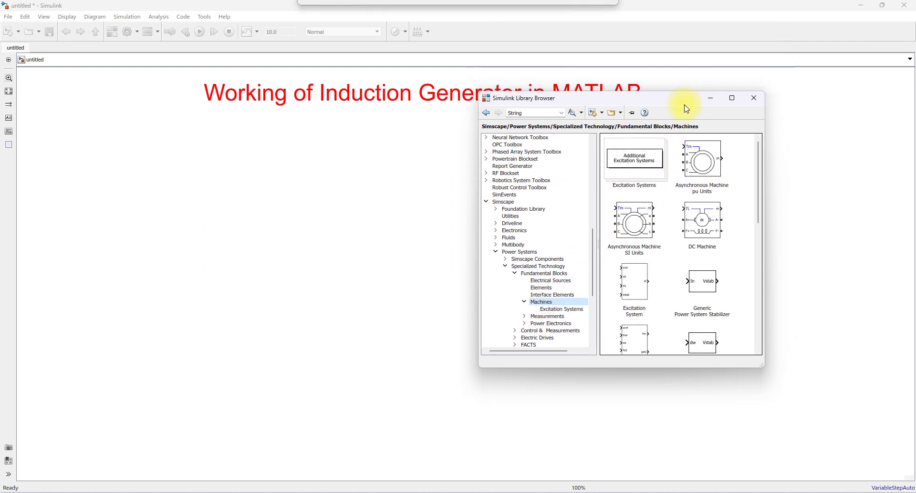
left_click(700, 181)
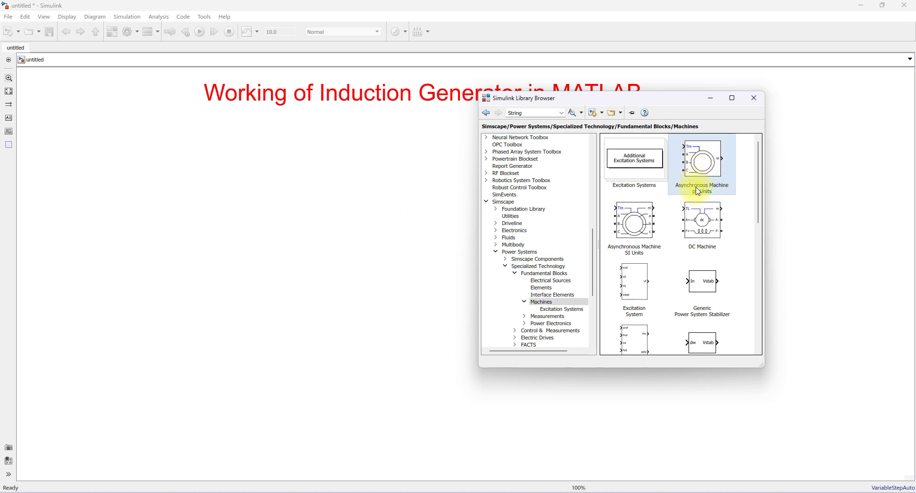
left_click_drag(697, 191, 439, 241)
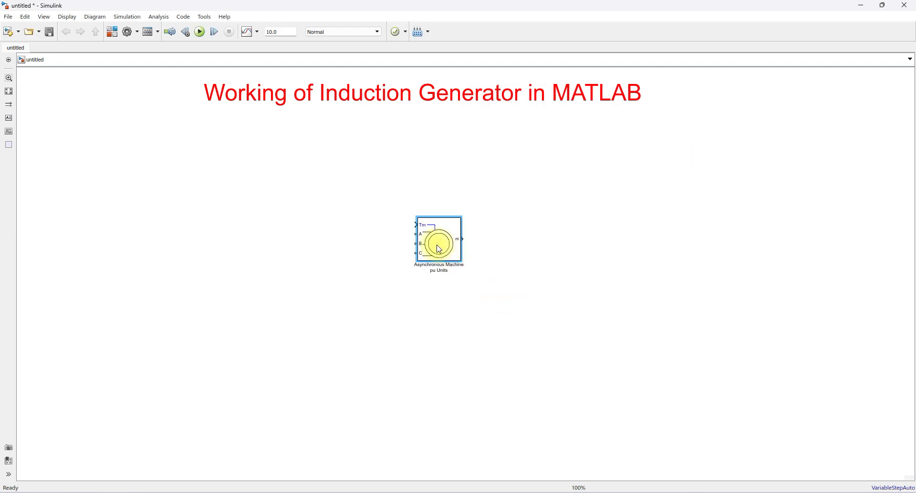
left_click_drag(437, 245, 558, 251)
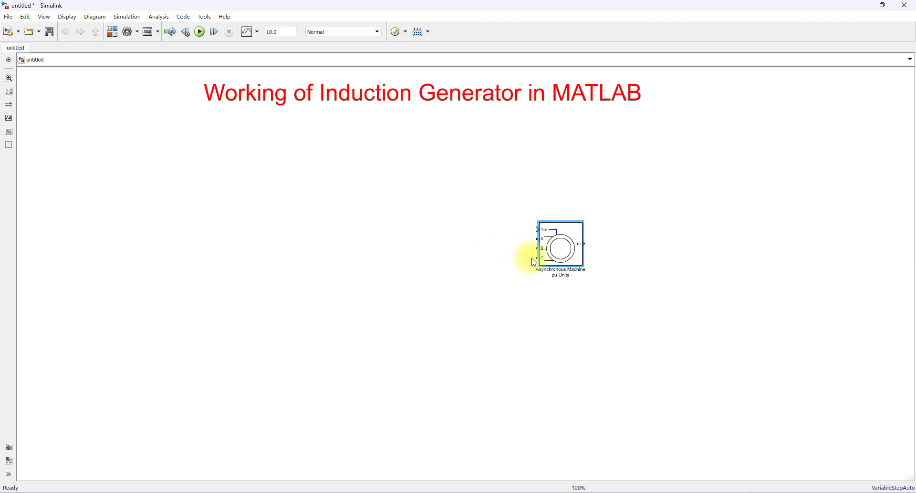
left_click_drag(549, 253, 540, 252)
left_click(493, 278)
left_click(112, 31)
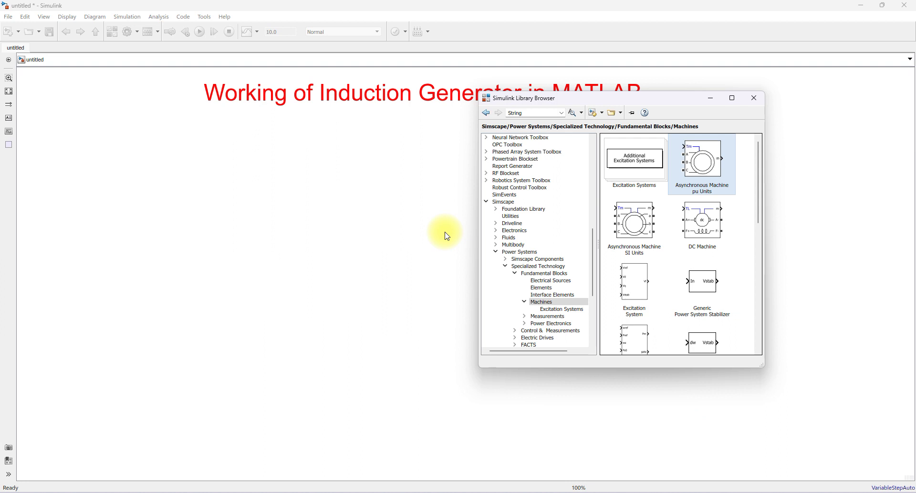
Add a Three-Phase Source from Electrical Sources to the left of the machine.
left_click(550, 281)
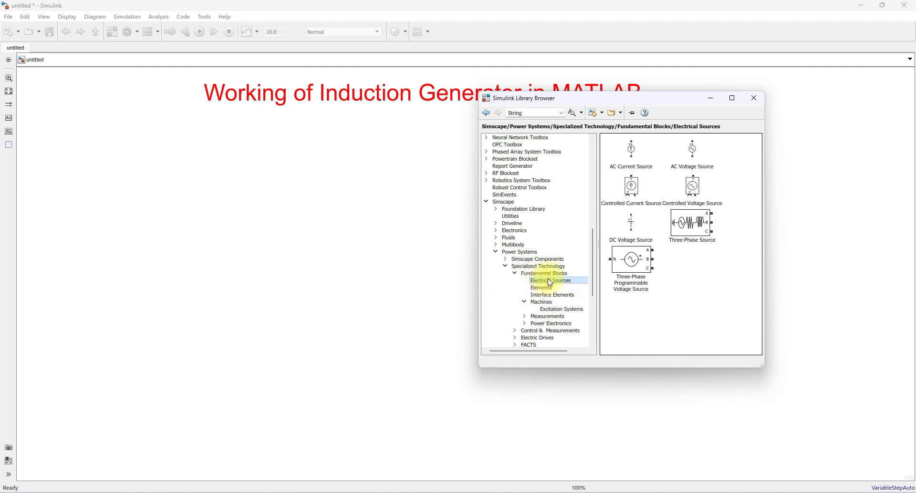
left_click(643, 269)
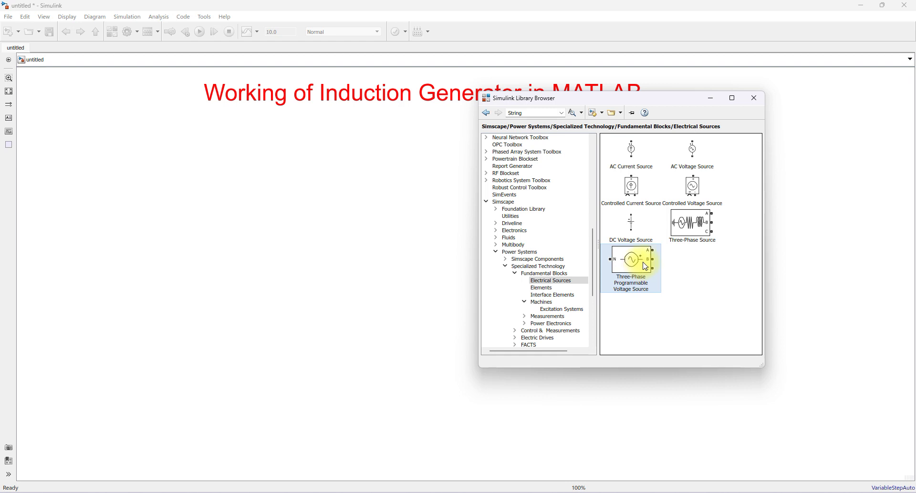
left_click_drag(692, 225, 343, 248)
Wire the source's A, B and C phases to the machine's A, B and C inputs.
left_click(409, 237)
left_click(413, 247)
left_click(415, 256)
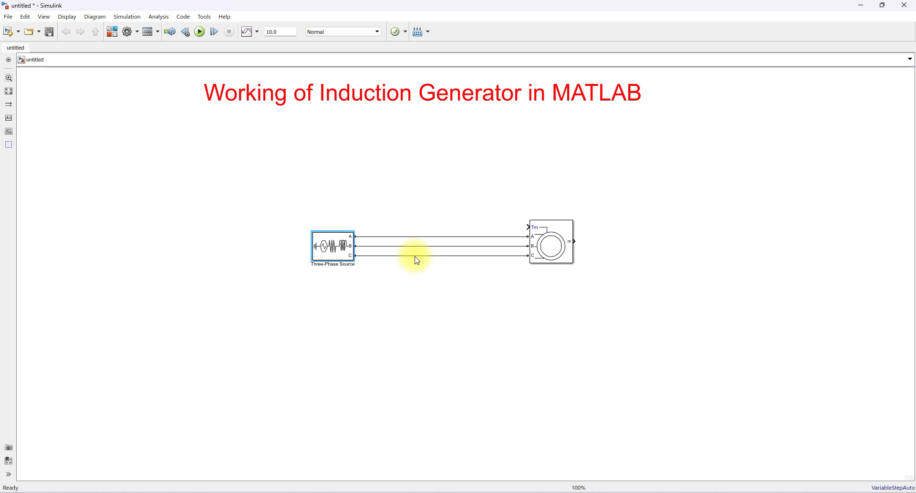
left_click(415, 285)
Switch the machine to squirrel-cage preset 15: 5.4 HP (4KW) 400 V 50Hz 1430 RPM and apply it.
double_click(554, 247)
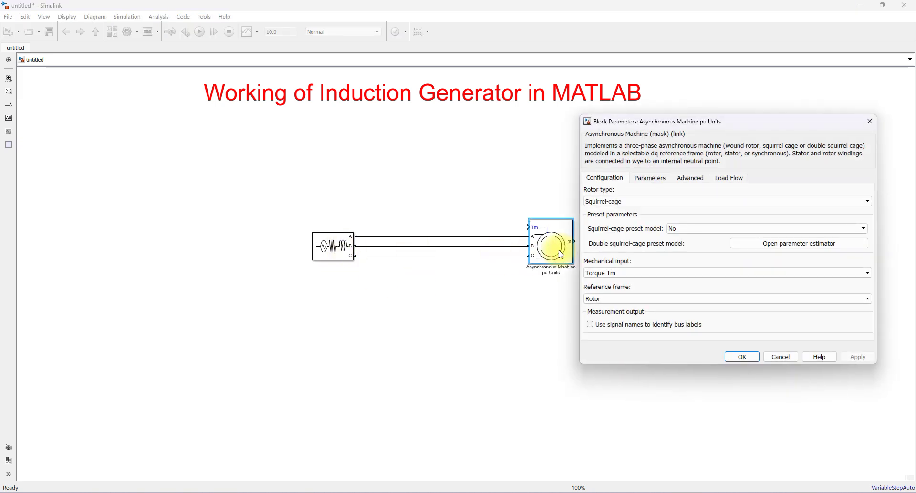
left_click(688, 231)
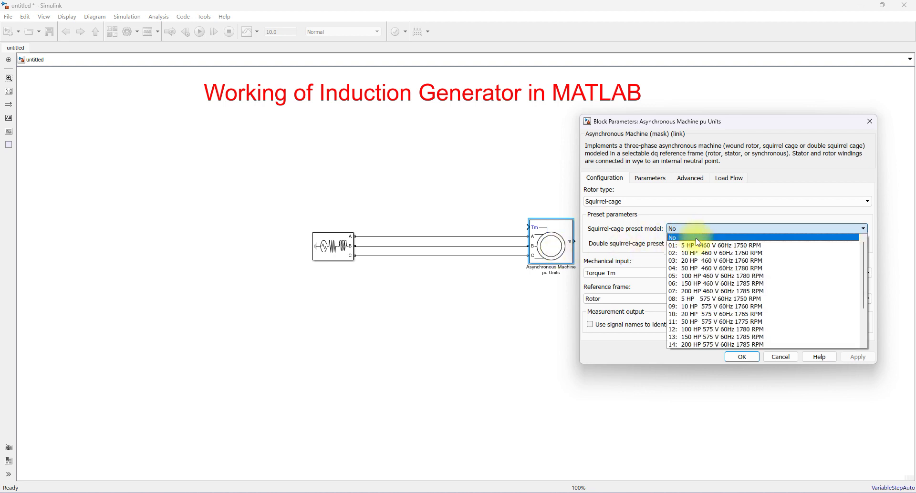
scroll(703, 260, "down", 3)
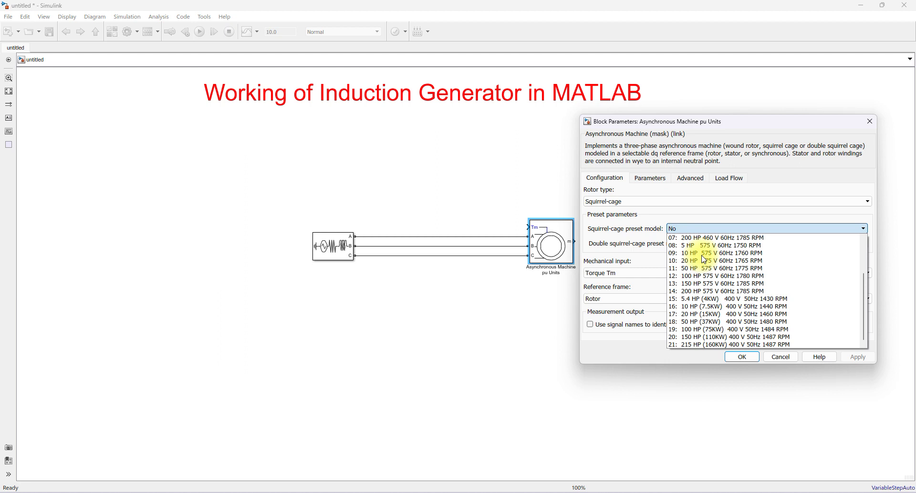
left_click(755, 299)
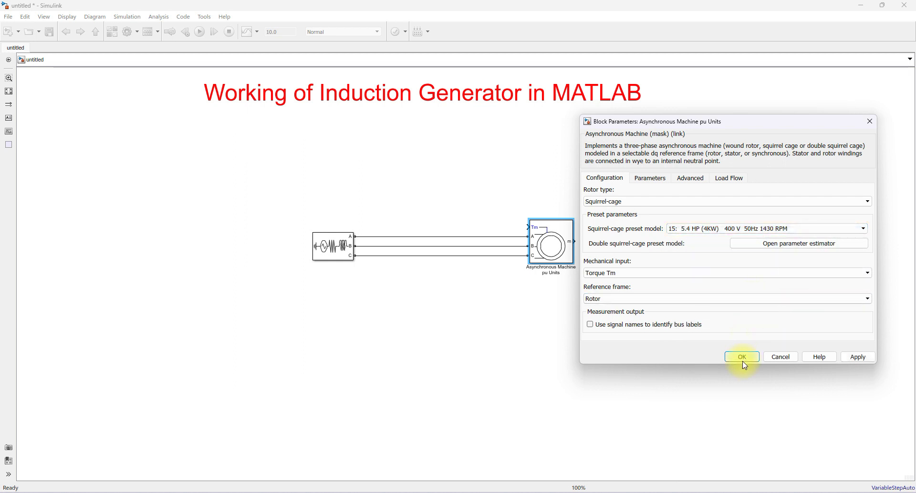
left_click(858, 357)
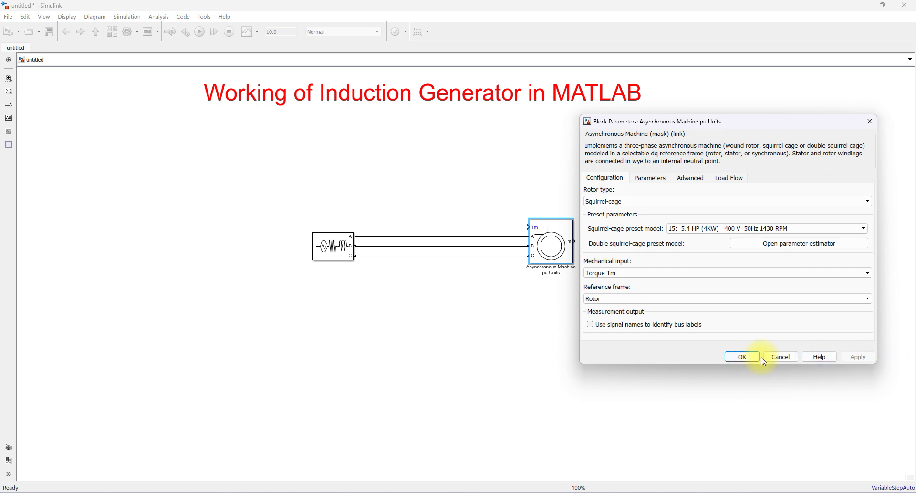
left_click(741, 357)
Edit the Three-Phase Source's phase-to-phase voltage and frequency, disable its internal impedance, and confirm.
double_click(329, 255)
double_click(475, 221)
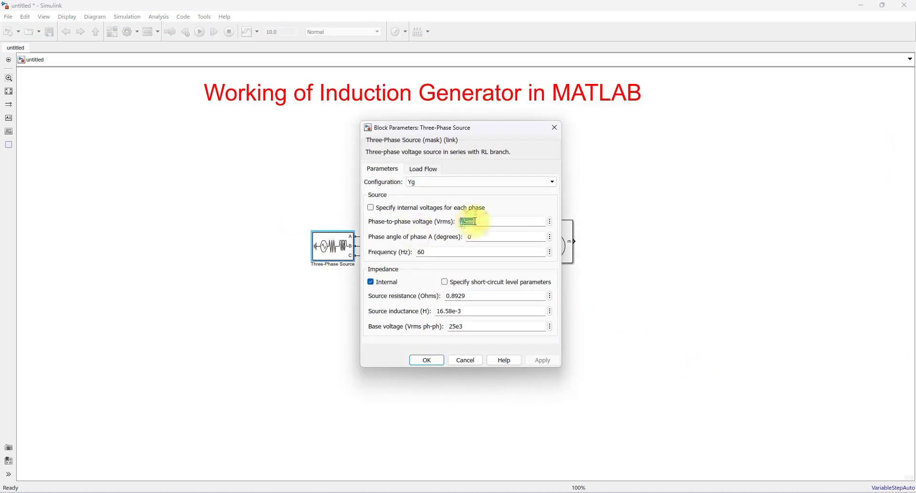
type("400")
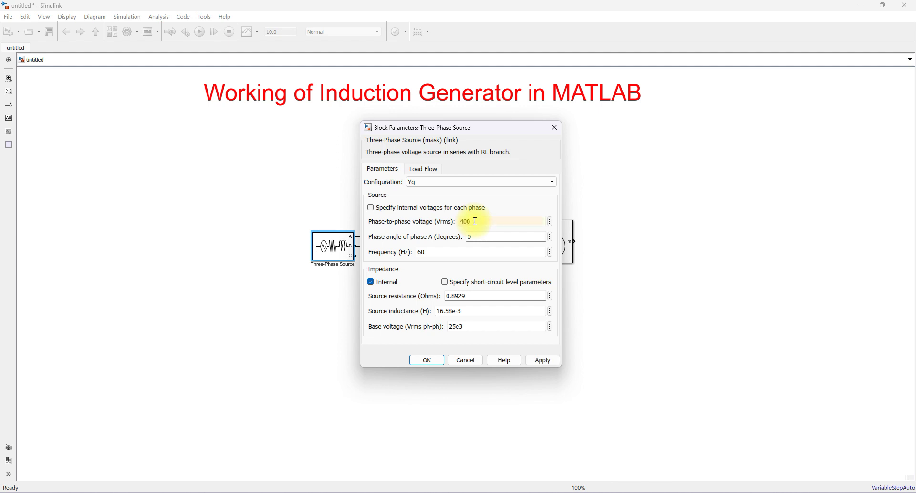
double_click(421, 252)
type("5")
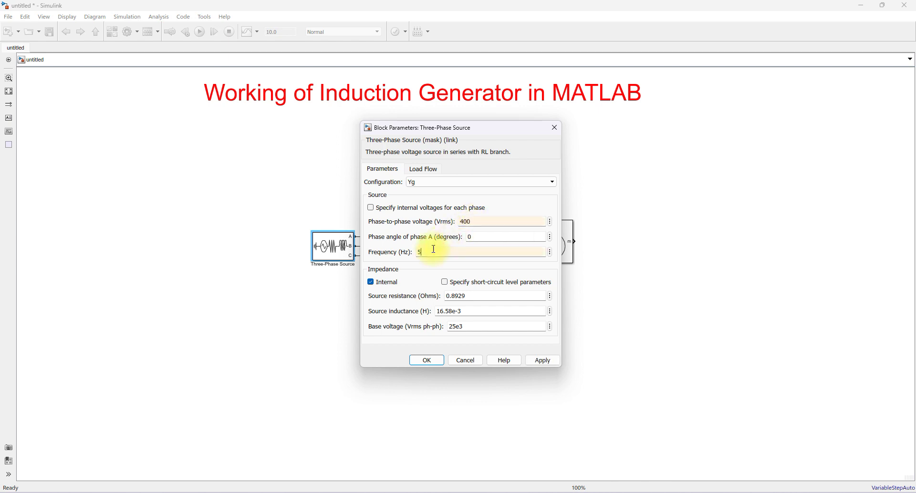
left_click(384, 284)
left_click(541, 361)
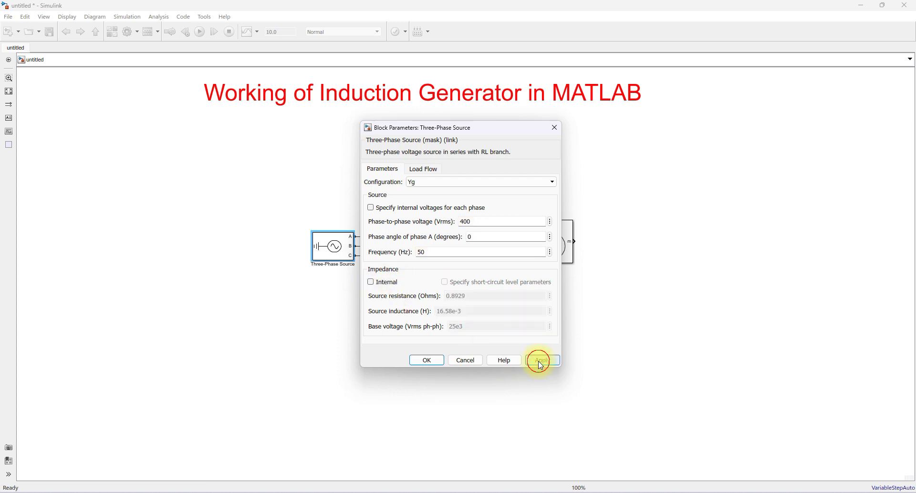
left_click(426, 361)
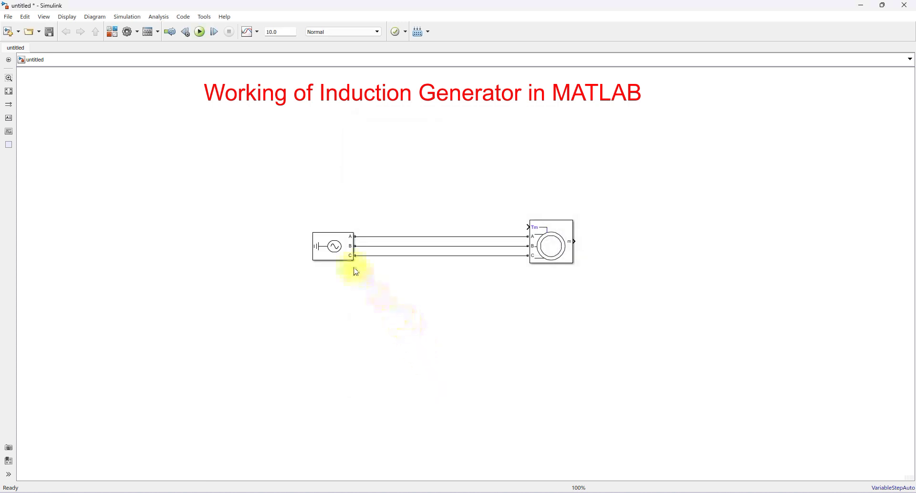
Select and deselect the induction machine block, then start a block search on the canvas.
left_click(551, 247)
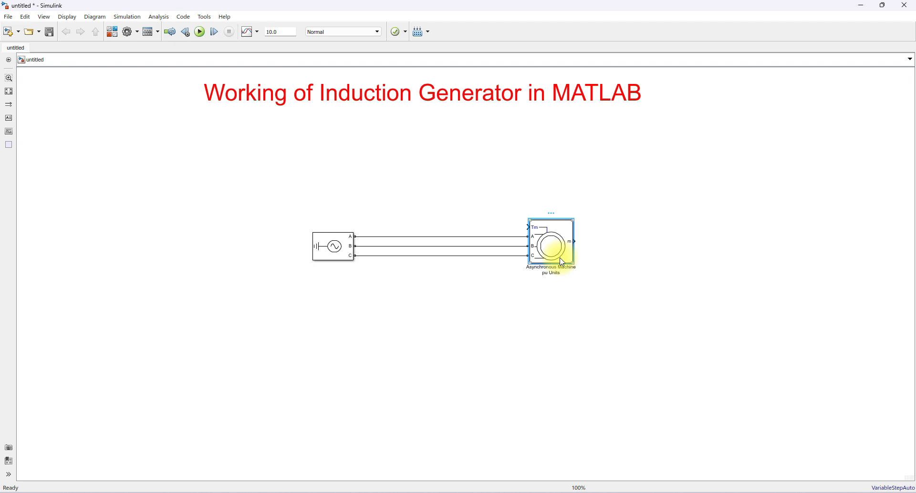
left_click(506, 215)
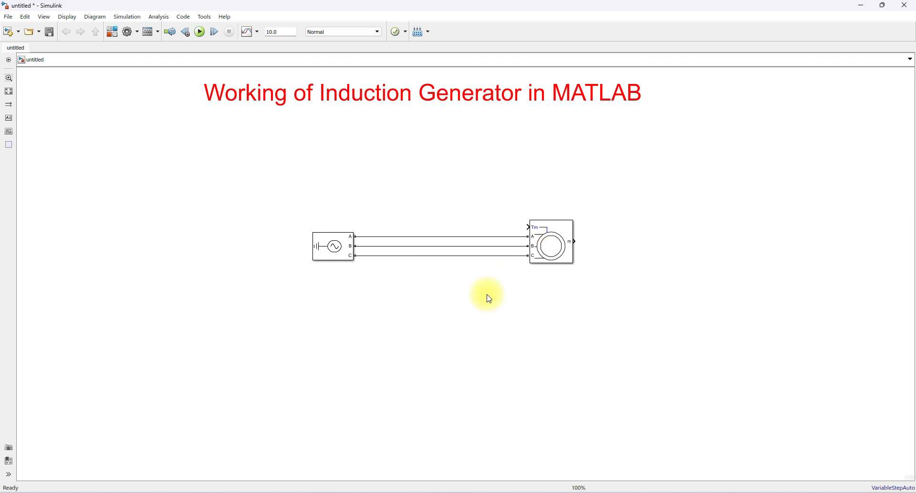
double_click(429, 325)
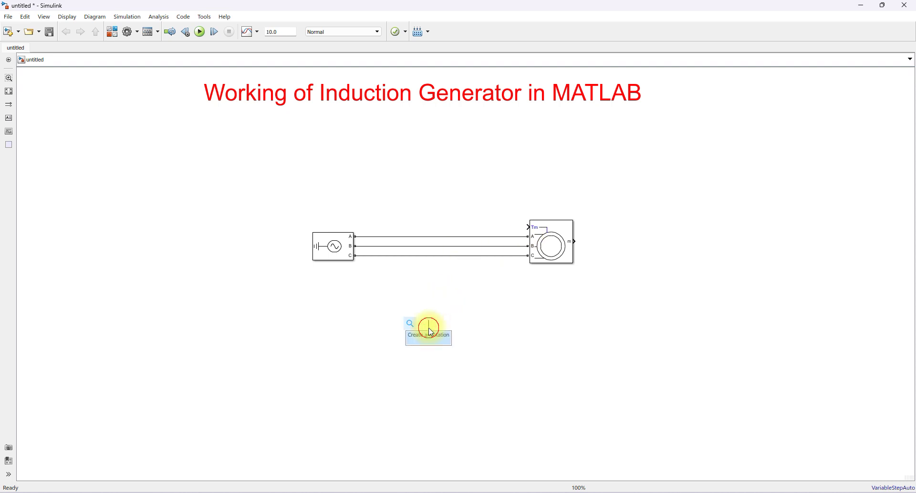
Insert a Constant block of value 1 above the machine, feeding its Tm torque input.
type("cost")
key("BackSpace")
type("n")
key("BackSpace")
key("BackSpace")
type("nst")
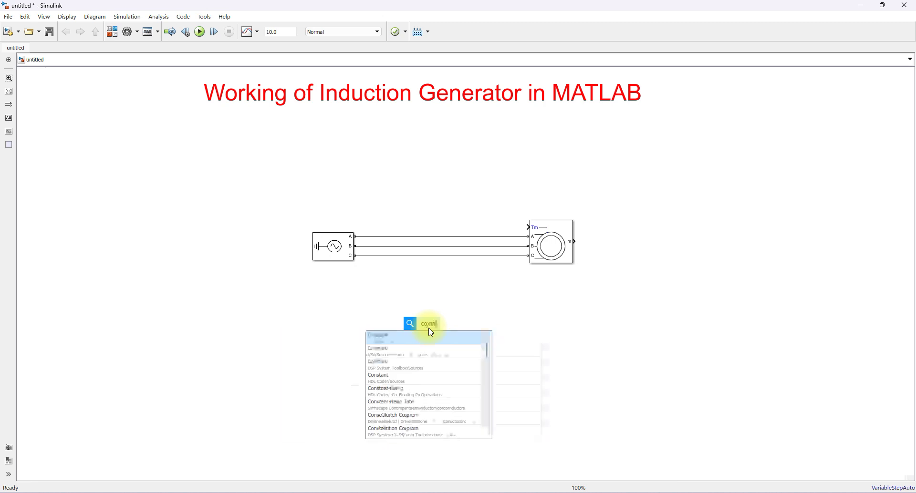
left_click(431, 336)
mouse_move(427, 329)
left_mouse_down()
mouse_move(473, 198)
mouse_move(528, 227)
left_mouse_up()
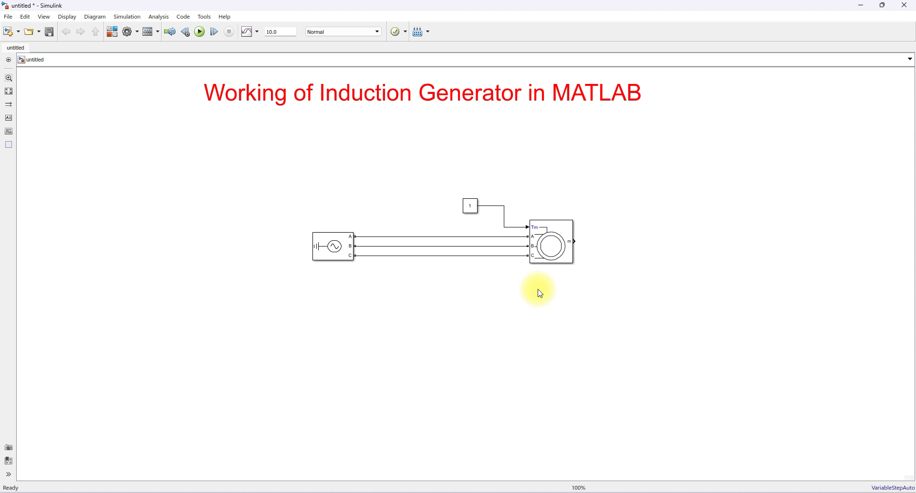
double_click(557, 298)
Insert a Bus Selector beside the machine's m output.
type("bus")
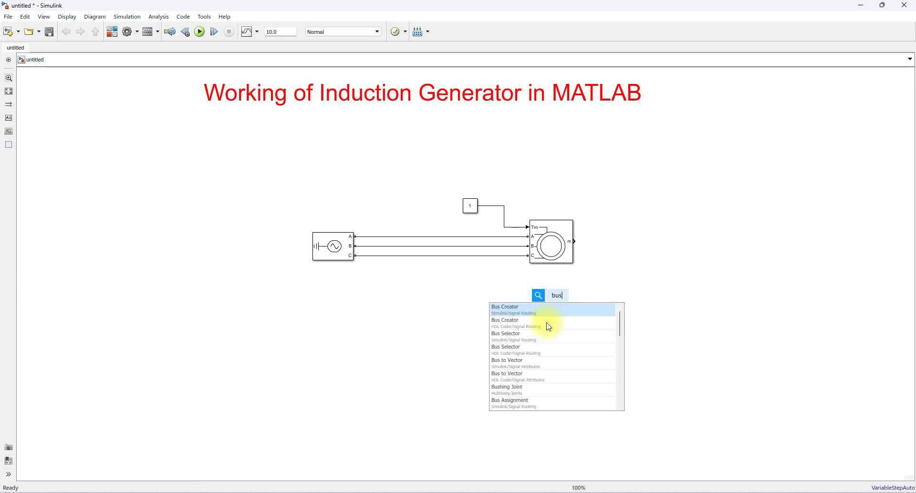
left_click(520, 336)
left_click_drag(558, 301, 599, 246)
Add rotor speed (wm), electromagnetic torque Te (pu) and stator current is_a (pu) to the Bus Selector outputs.
double_click(597, 243)
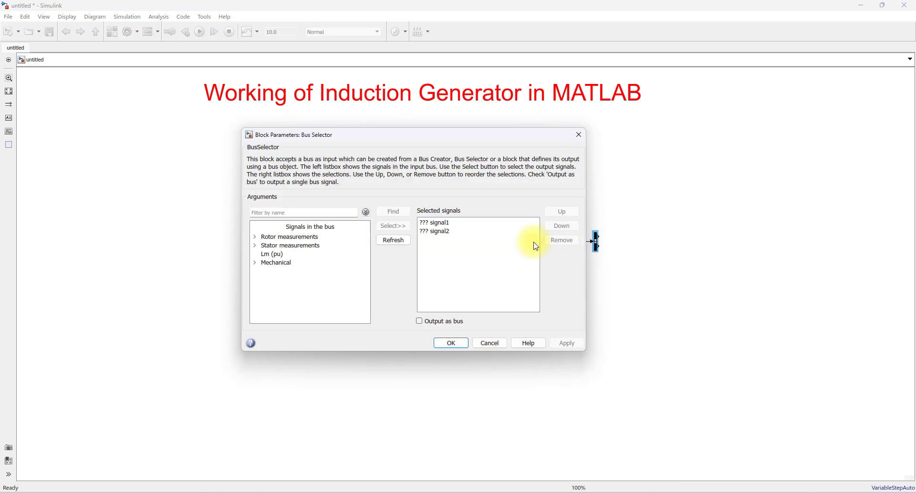
left_click(255, 263)
left_click(284, 271)
left_click(393, 232)
left_click(303, 280)
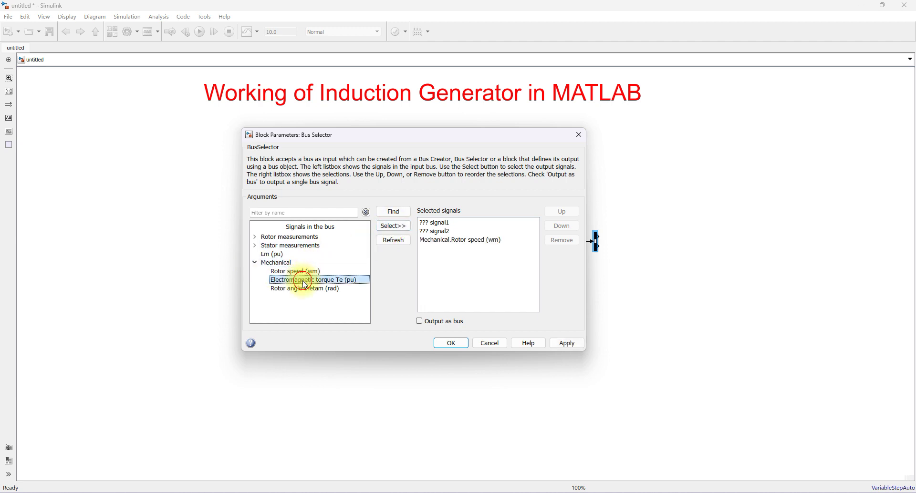
left_click(393, 233)
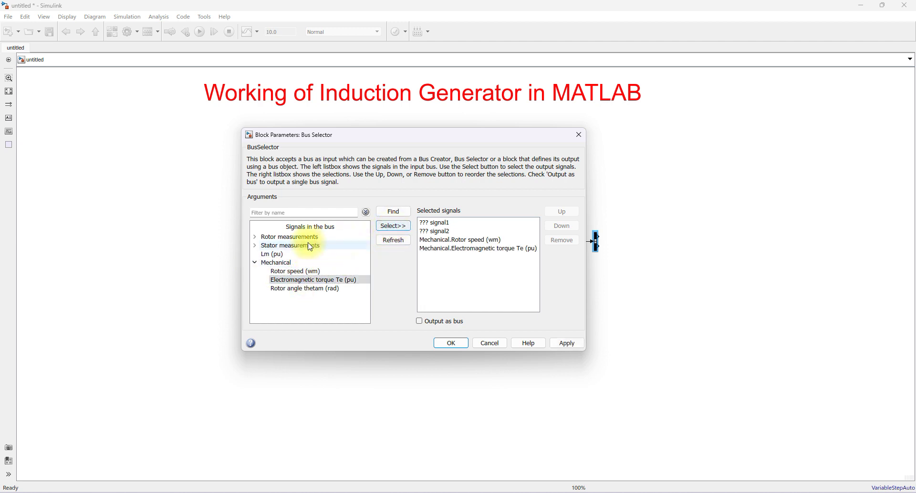
left_click(256, 246)
left_click(297, 253)
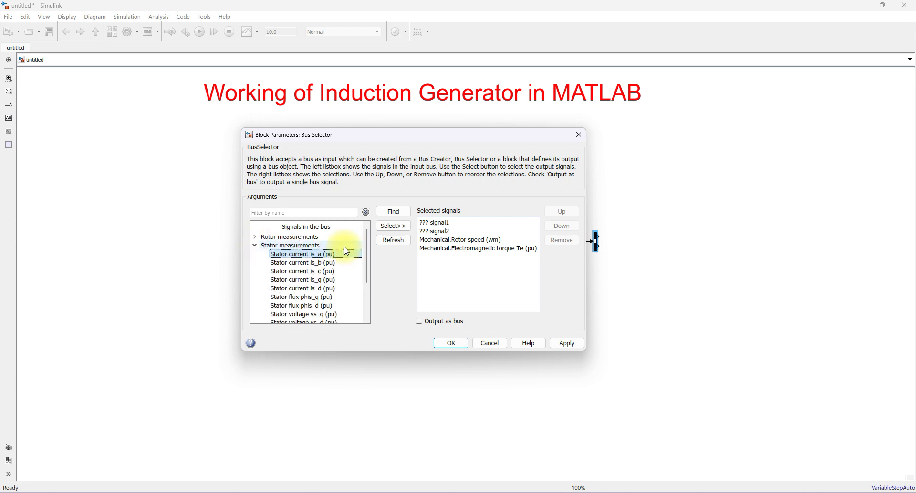
left_click(394, 228)
Remove the two placeholder signals, apply, and make the Bus Selector taller for three outputs.
left_click(450, 222)
left_click(436, 231, "shift")
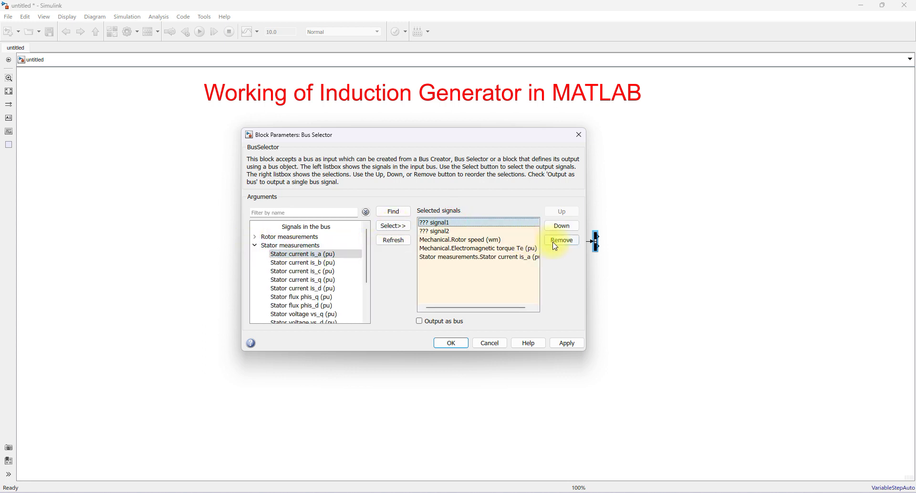
left_click(561, 240)
left_click(567, 344)
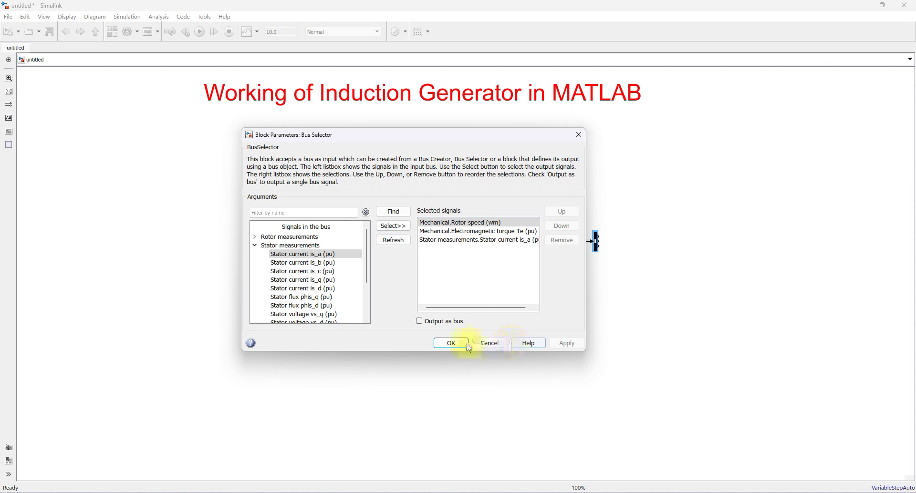
left_click(451, 343)
left_click(596, 245)
mouse_move(597, 250)
left_mouse_down()
mouse_move(598, 274)
mouse_move(595, 252)
left_mouse_up()
left_click(591, 300)
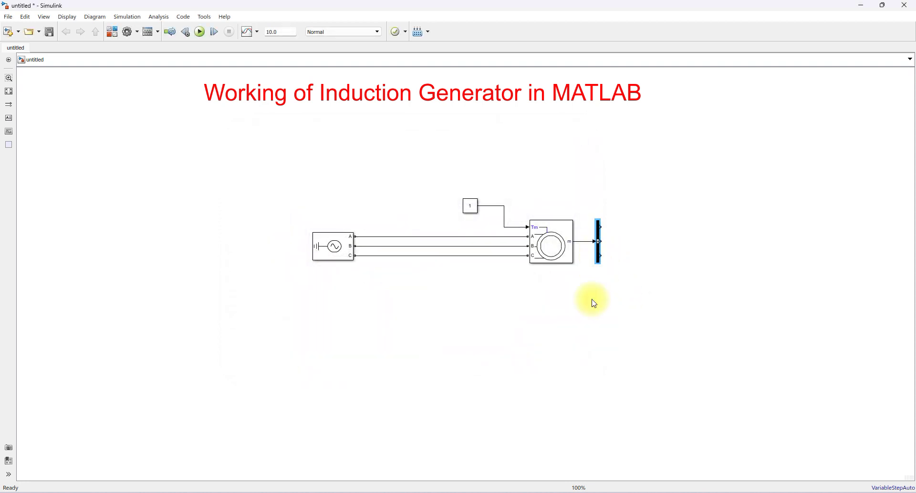
Insert a Scope block below the Bus Selector via a 'scope' search.
double_click(589, 303)
type("sc")
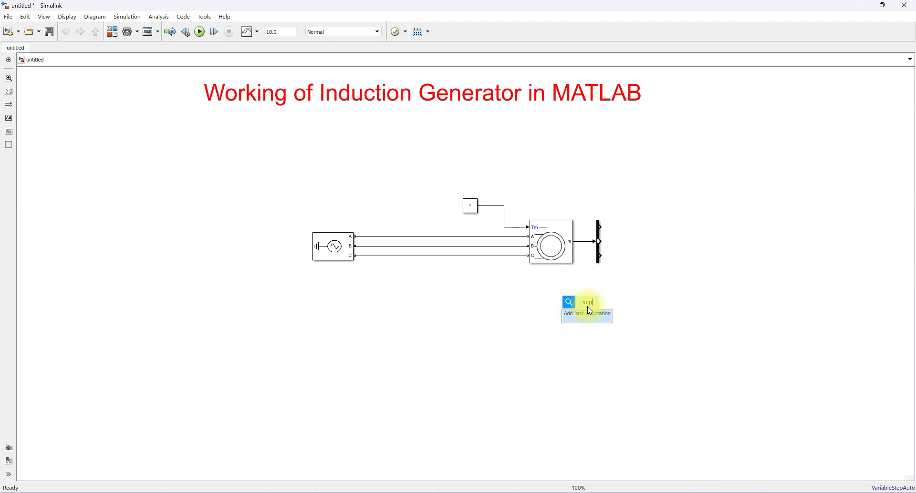
type("pe")
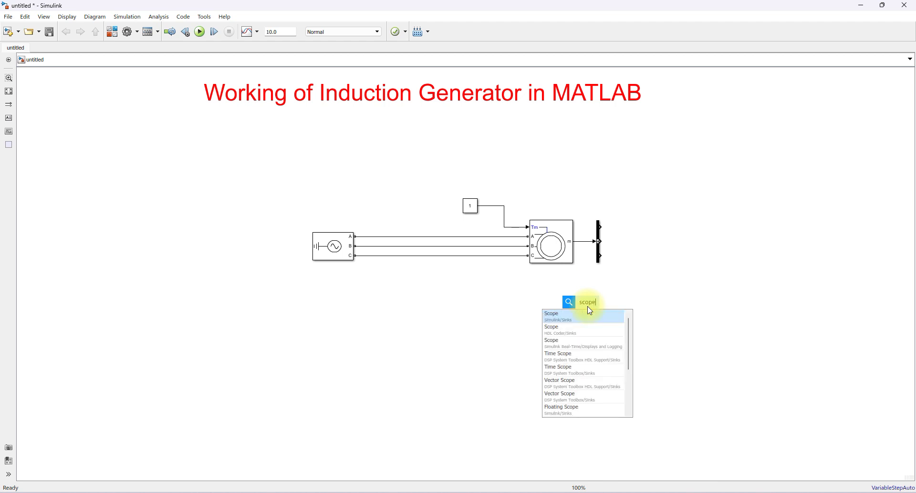
key("Return")
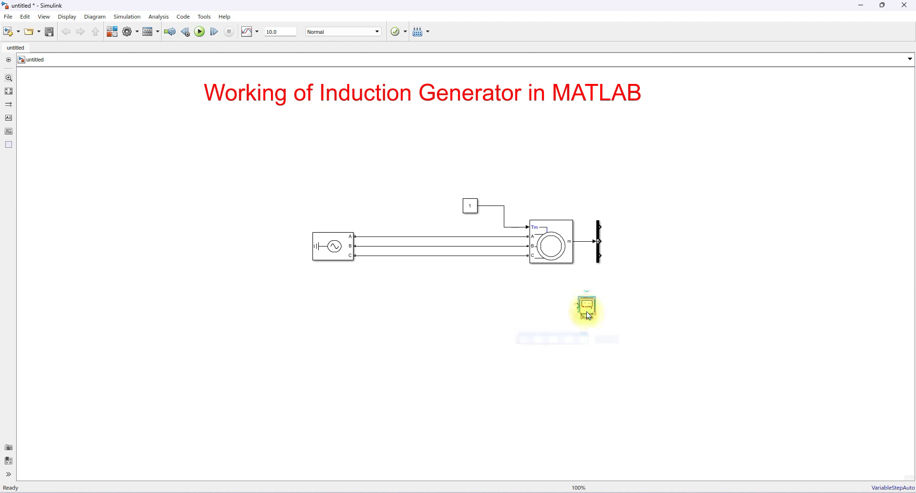
Give the Scope 3 input ports with a 3x1 stacked plot layout.
double_click(589, 316)
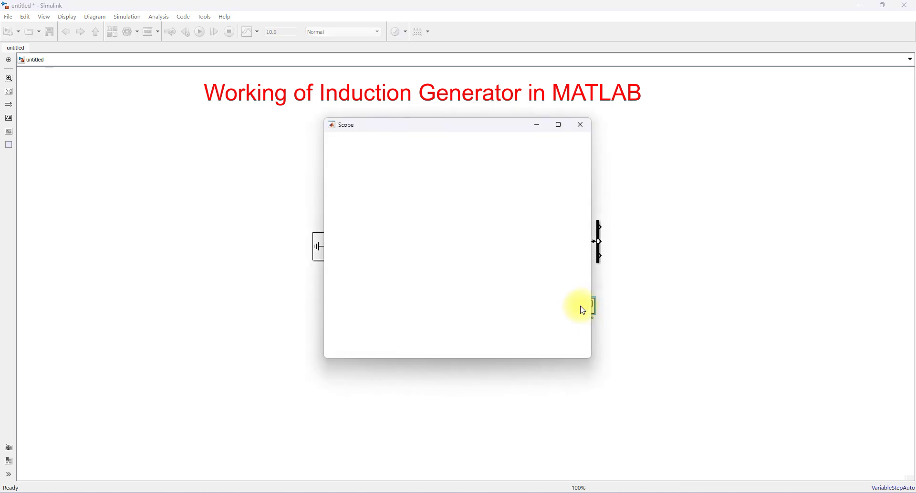
left_click(372, 139)
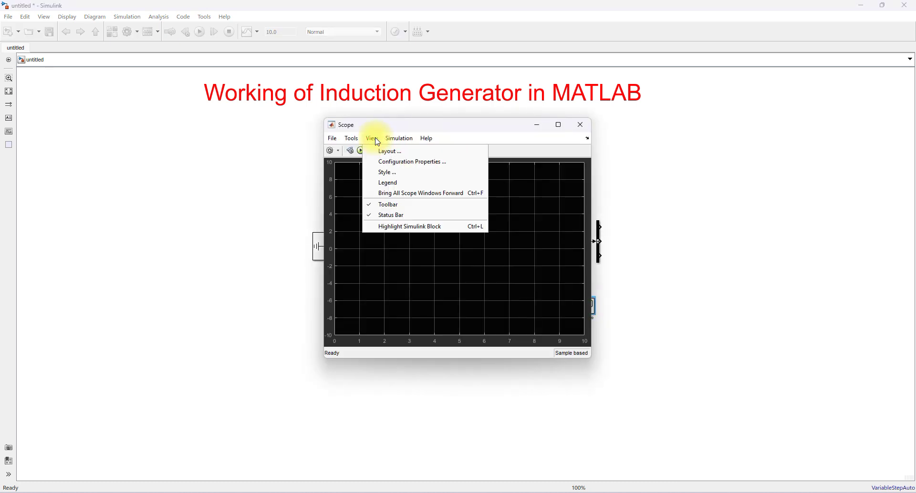
left_click(399, 158)
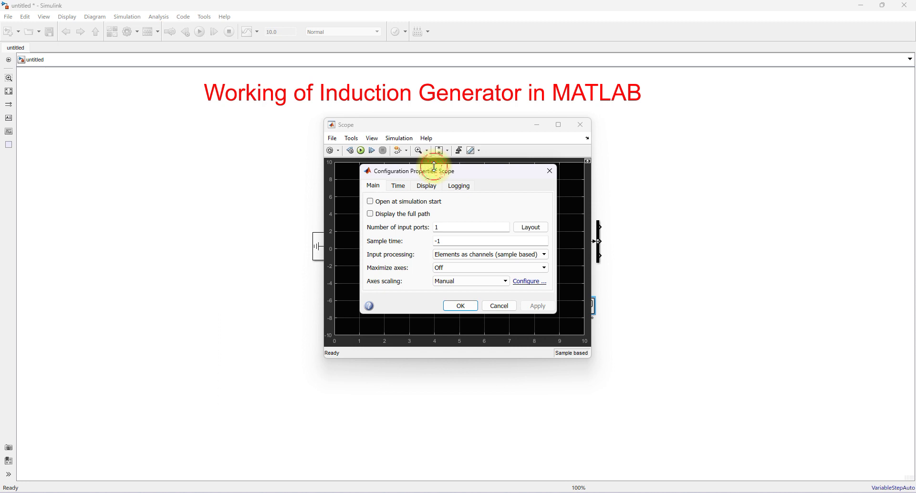
double_click(442, 225)
type("3")
left_click(533, 227)
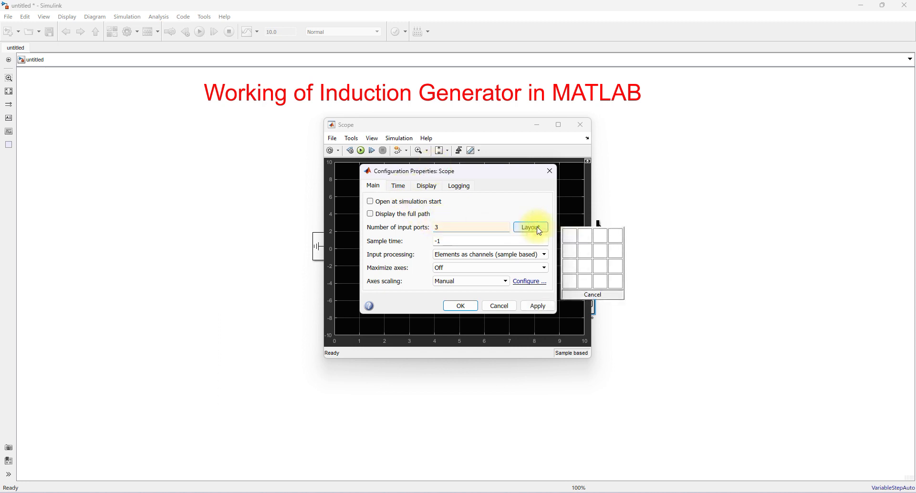
left_click(570, 267)
left_click(462, 305)
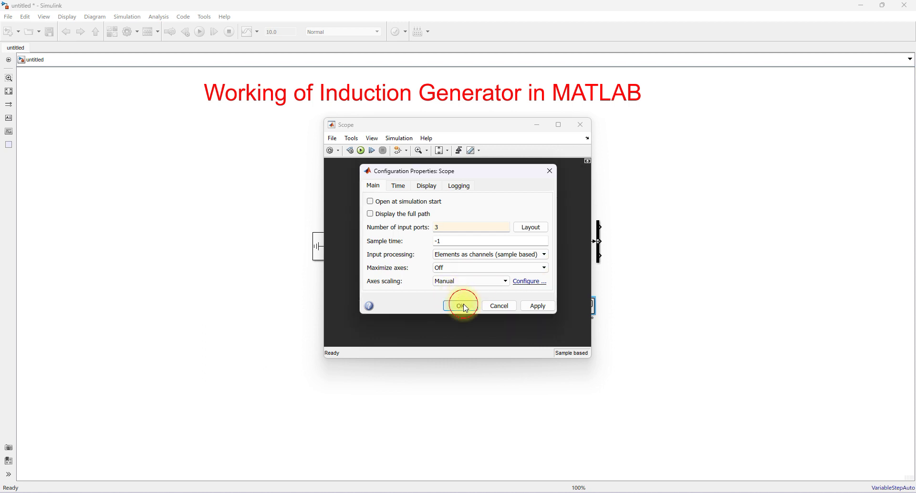
Style the scope plots with white axes backgrounds and black axes lines.
right_click(443, 182)
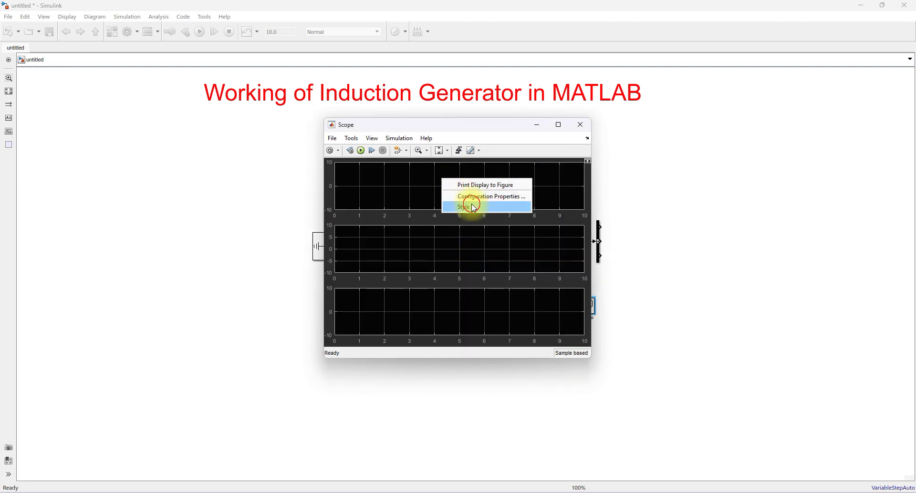
left_click(472, 203)
left_click(431, 187)
left_click(430, 203)
left_click(430, 208)
left_click(441, 233)
left_click(431, 209)
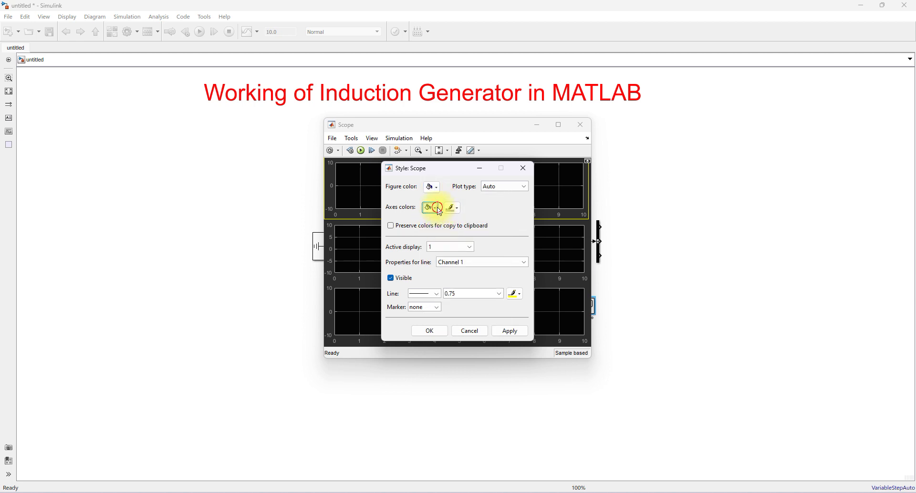
left_click(451, 210)
left_click(451, 222)
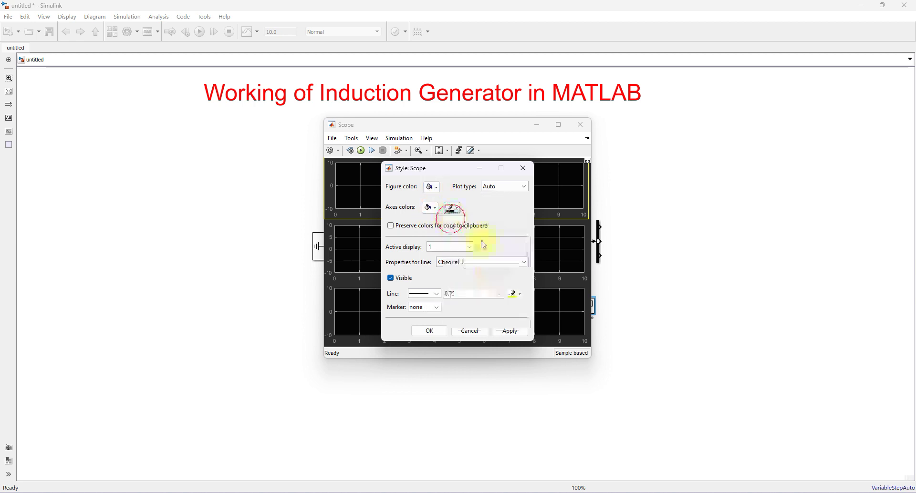
left_click(509, 331)
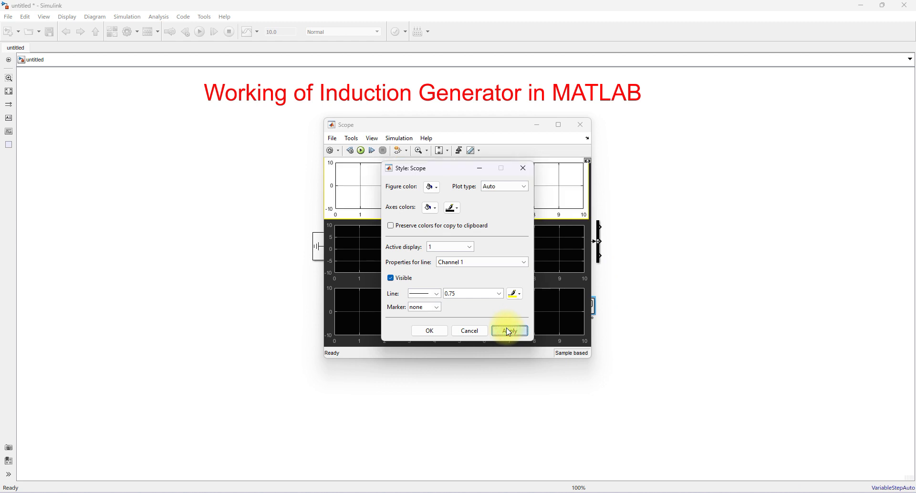
left_click(429, 331)
left_click(634, 284)
Move the Scope beside the Bus Selector and connect wm, Te and is_a to its inputs.
left_click_drag(590, 307, 656, 252)
left_click(621, 227)
left_click(622, 242)
left_click(620, 263)
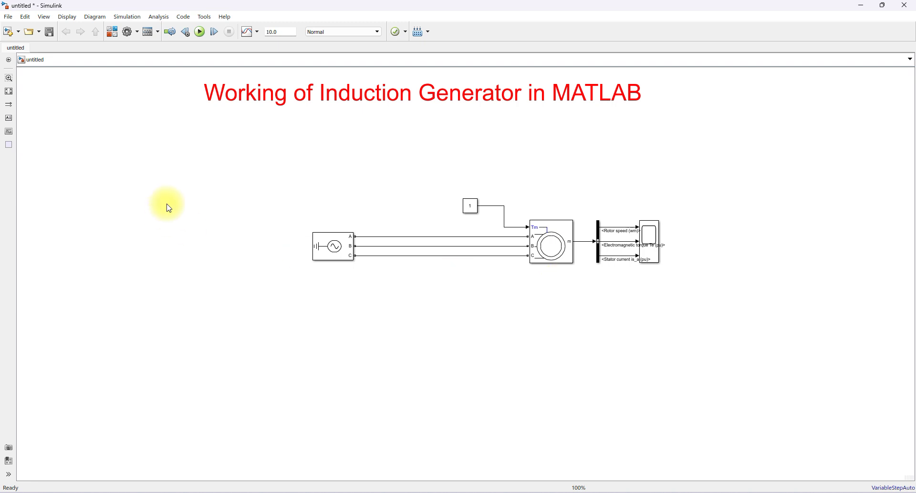
Insert a powergui block via a 'power' search and place it under the title.
double_click(415, 329)
type("power")
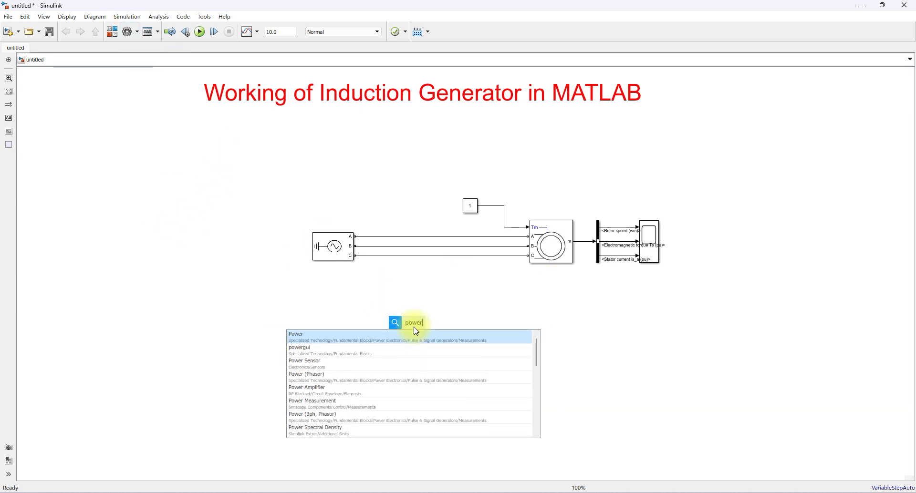
left_click(304, 350)
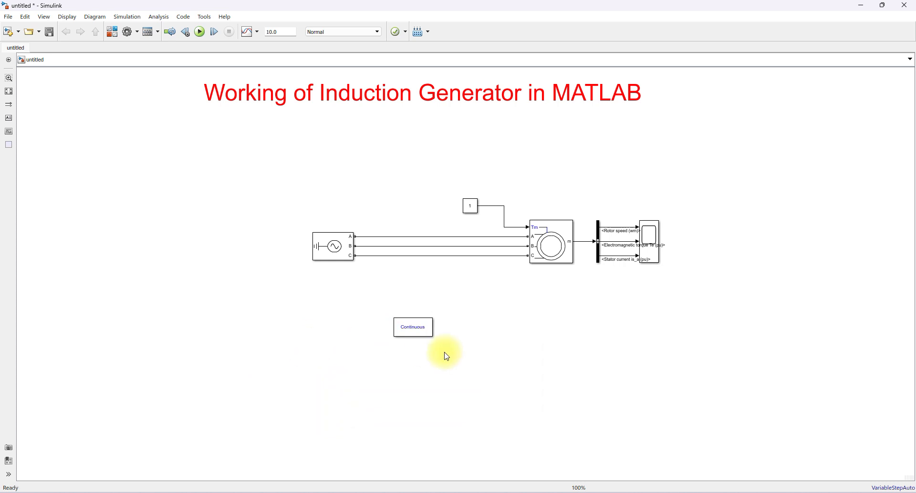
left_click_drag(413, 332, 318, 161)
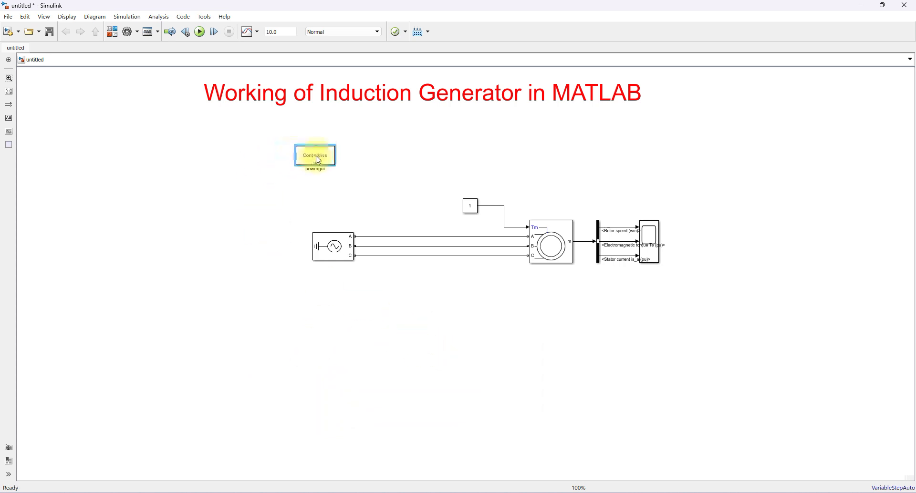
Fit the diagram to view and shift all blocks up and left, repositioning powergui.
left_click(9, 91)
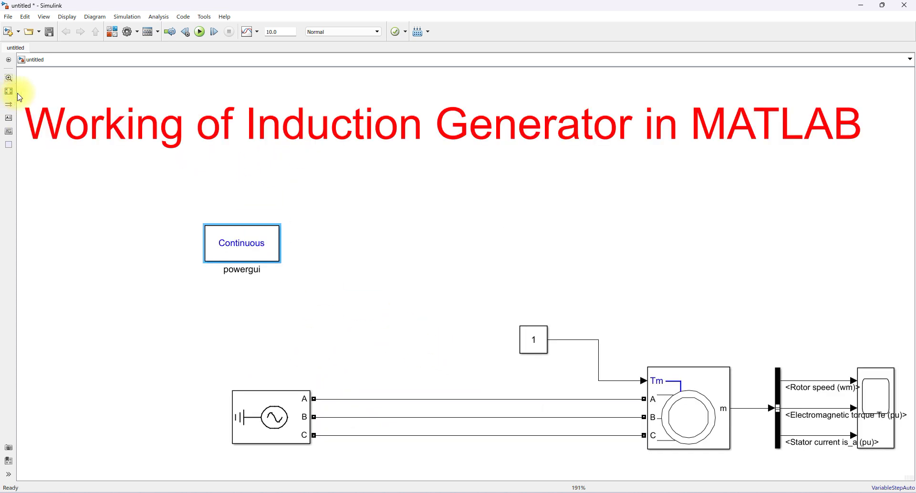
left_click_drag(153, 204, 858, 444)
left_click_drag(728, 401, 578, 351)
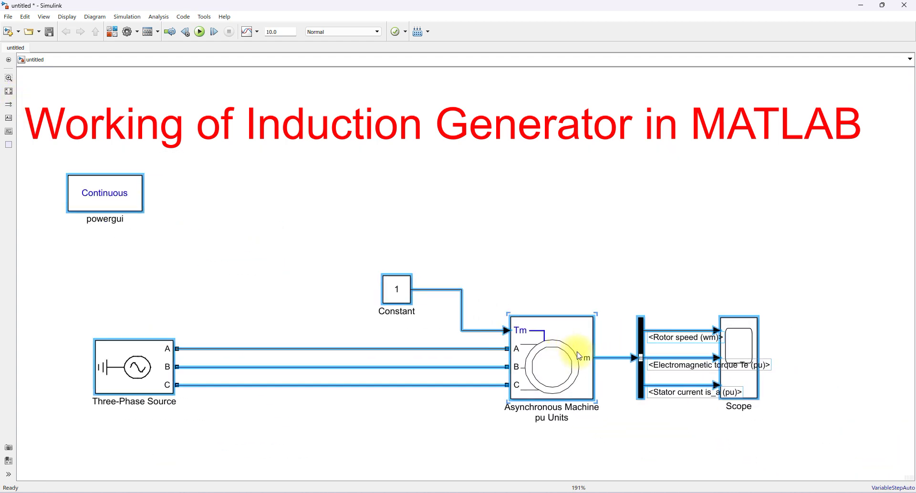
left_click(275, 213)
left_click_drag(109, 207, 229, 237)
Open the Scope display and position it toward the upper right beside the model.
left_click(732, 340)
double_click(730, 340)
left_click_drag(432, 128, 722, 70)
left_click(391, 297)
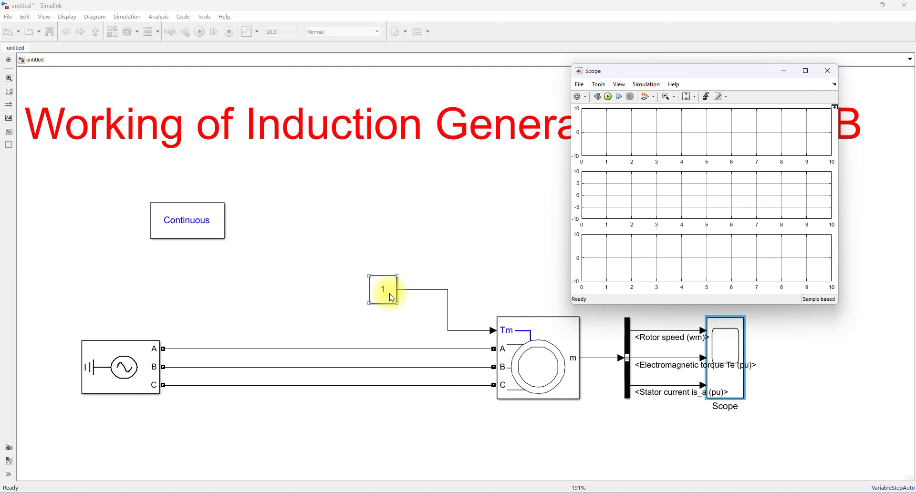
Run the 10 s simulation and maximize the Scope to inspect speed, torque and current traces.
left_click(582, 114)
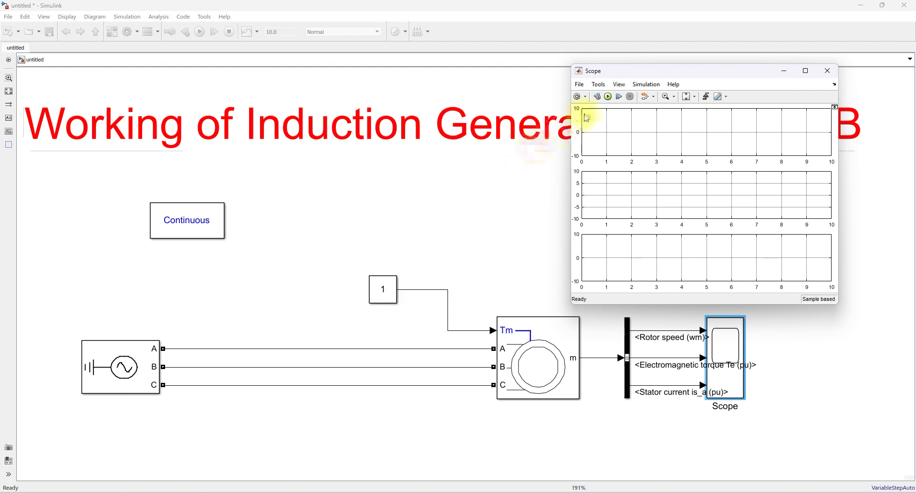
left_click(608, 97)
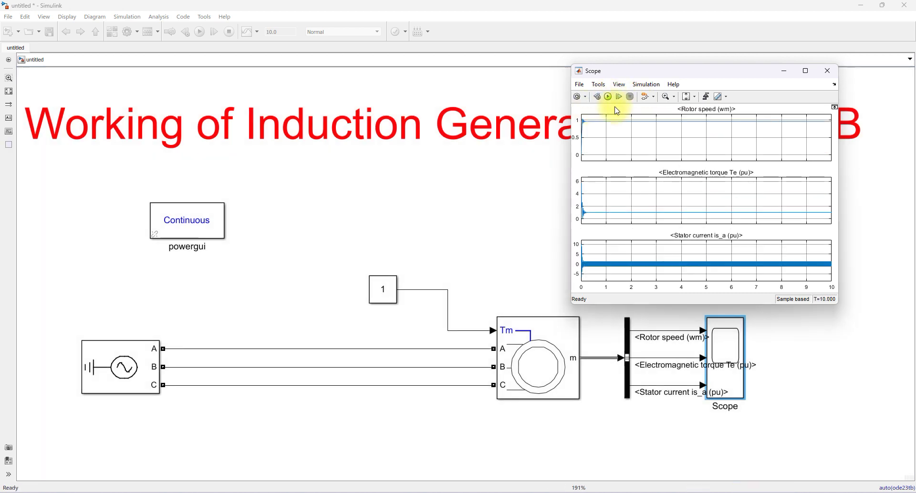
left_click(805, 70)
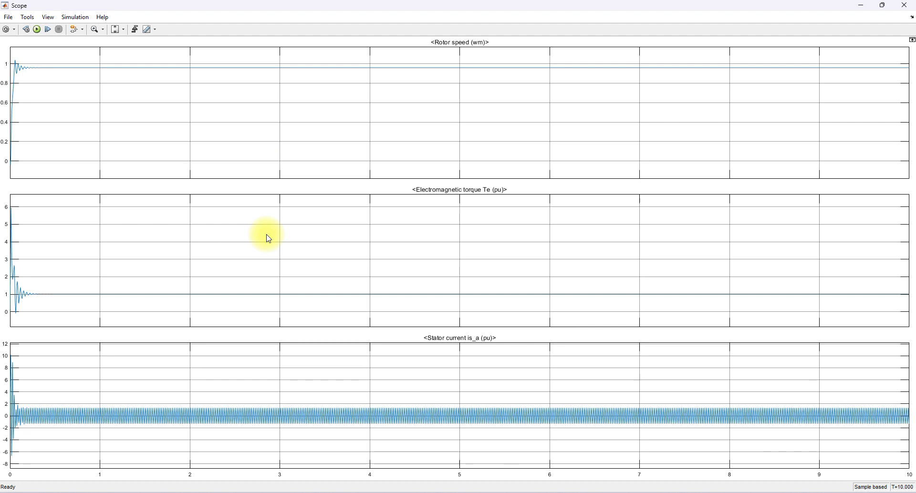
left_click(882, 5)
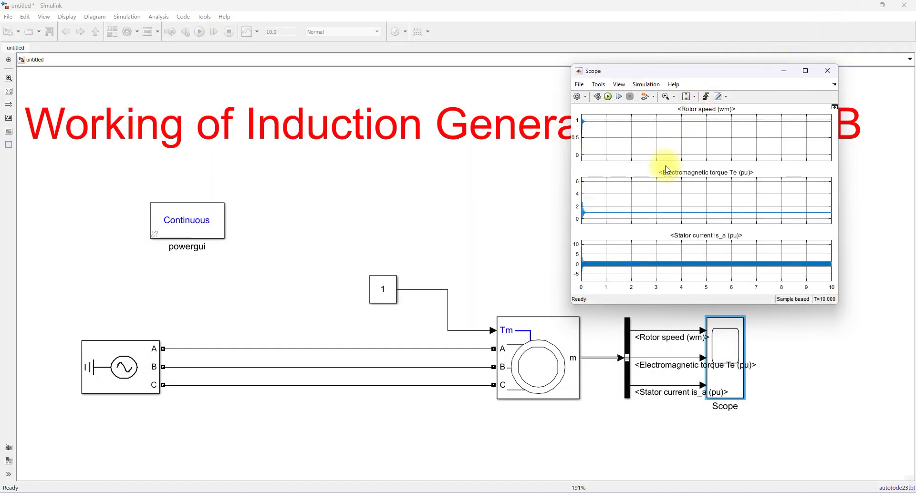
double_click(272, 32)
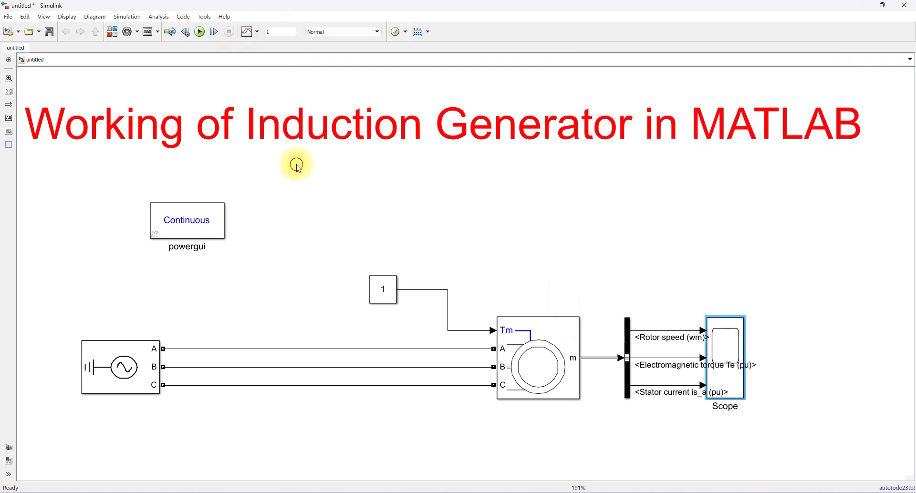
Rerun the 1 s simulation and view the speed, torque and stator current traces in the Scope.
double_click(726, 339)
left_click(608, 97)
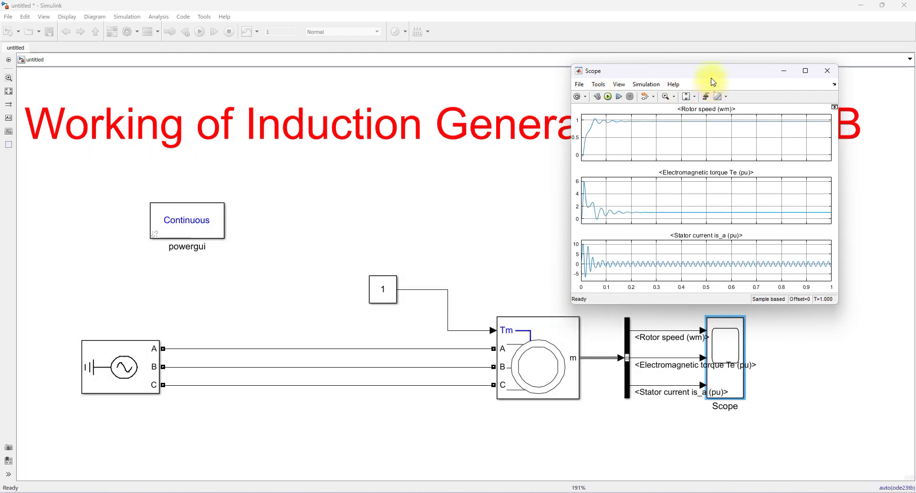
left_click_drag(711, 76, 550, 98)
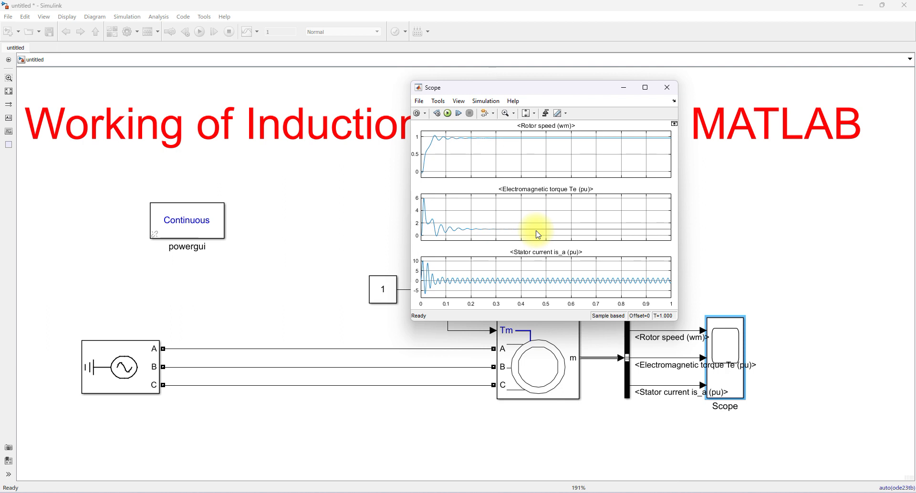
Change the Constant block's value to -1 for the input torque Tm.
double_click(382, 287)
type("-1")
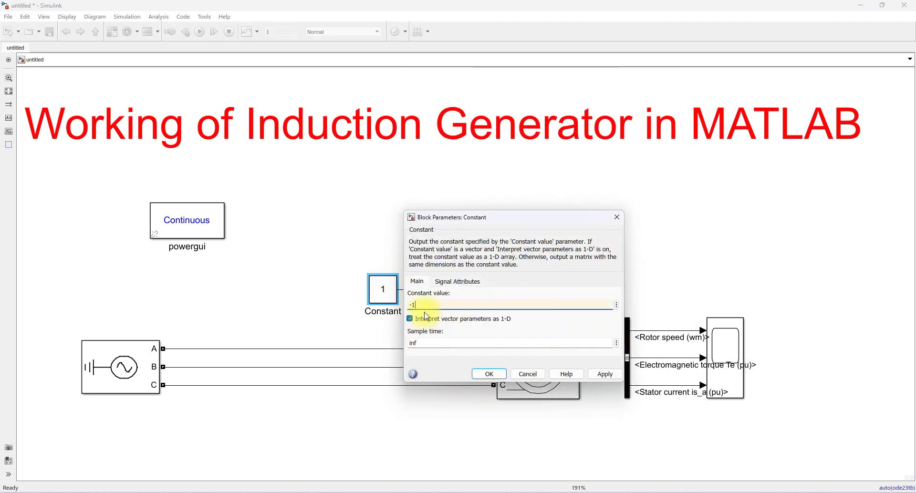
left_click(487, 374)
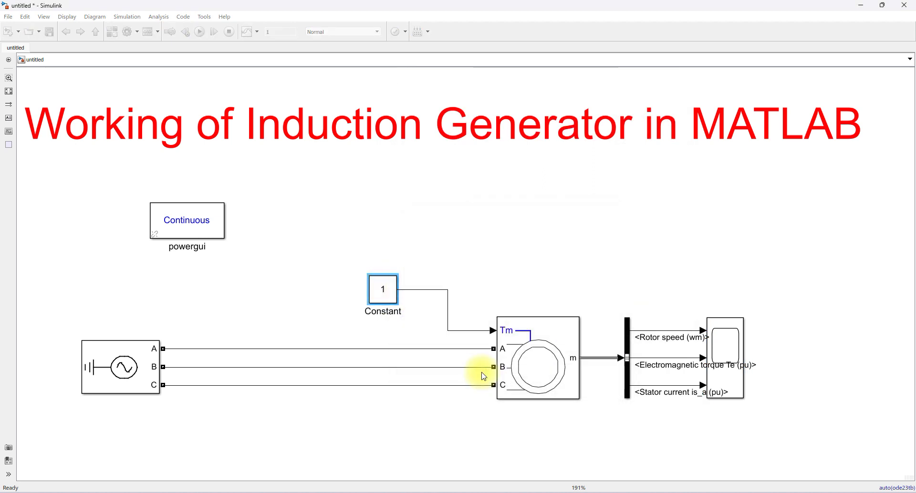
Rerun with the maximized Scope showing torque near -1 pu and speed just above 1 pu.
left_click(736, 329)
double_click(736, 331)
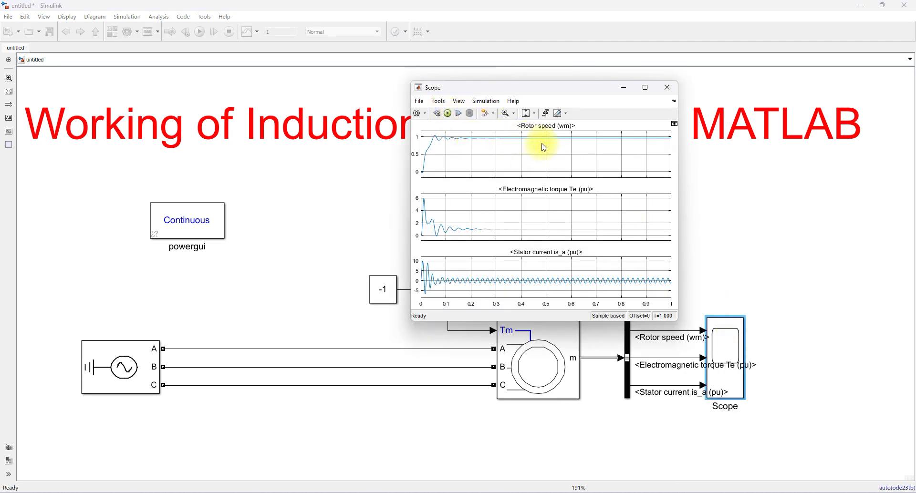
left_click(645, 87)
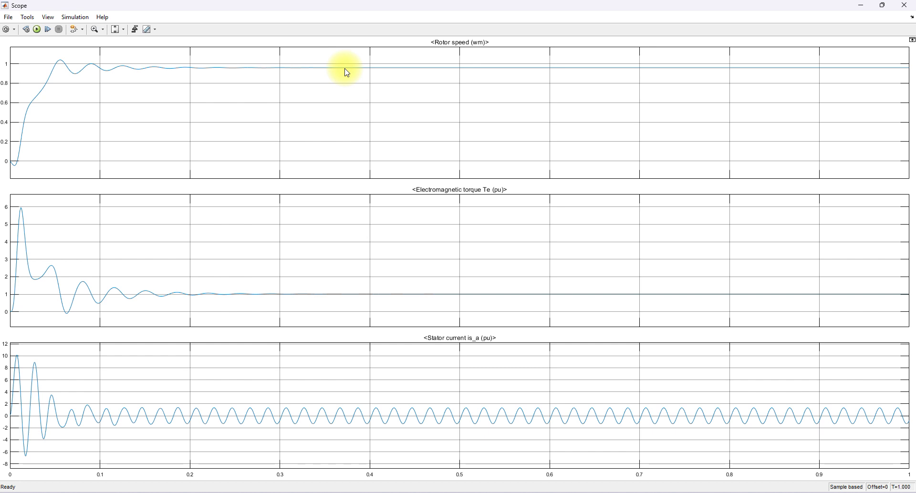
left_click(37, 30)
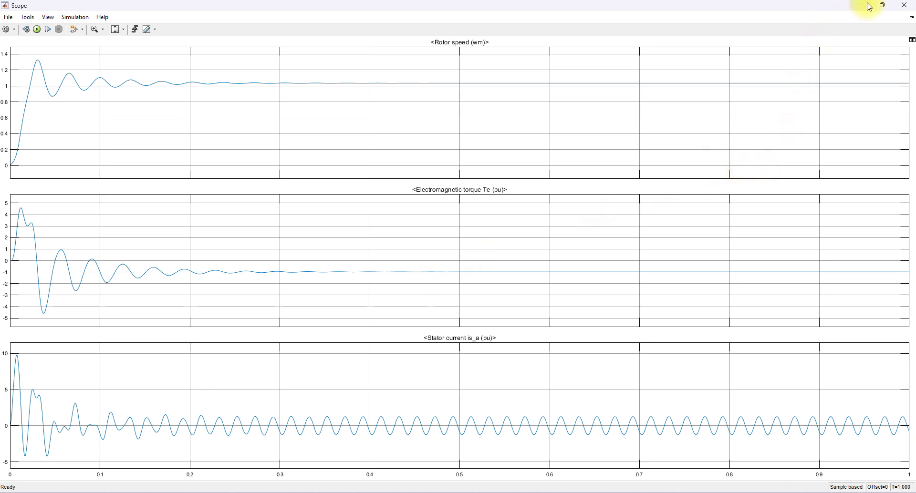
left_click(882, 5)
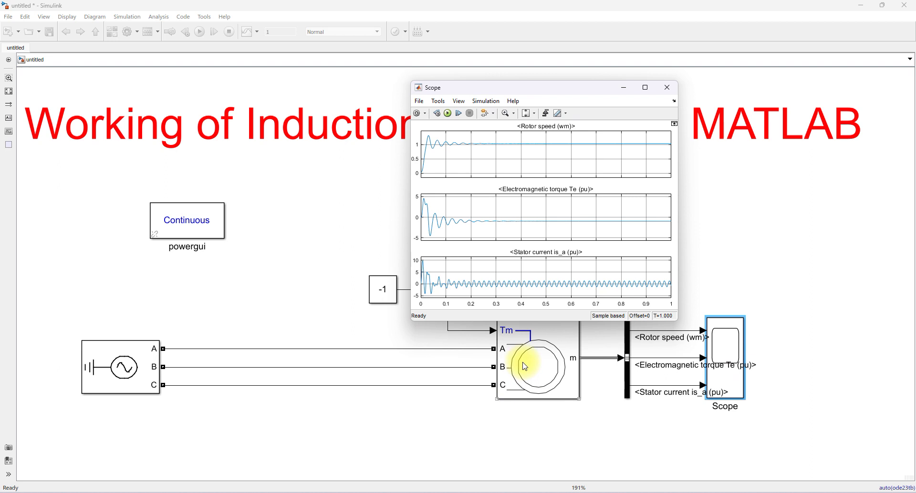